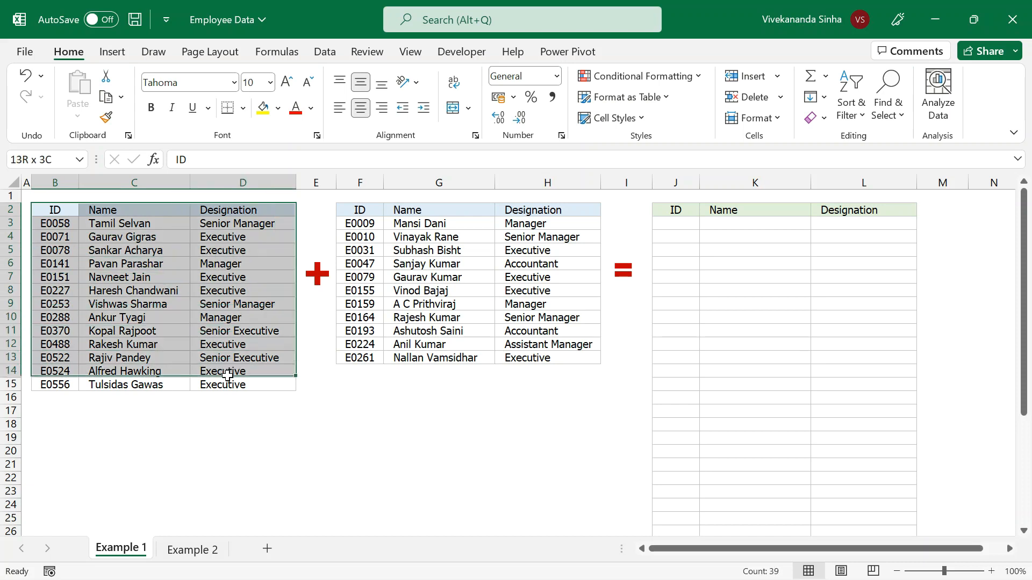
Review the two source employee lists and the empty combined table on the Example 1 sheet
left_click_drag(368, 207, 534, 353)
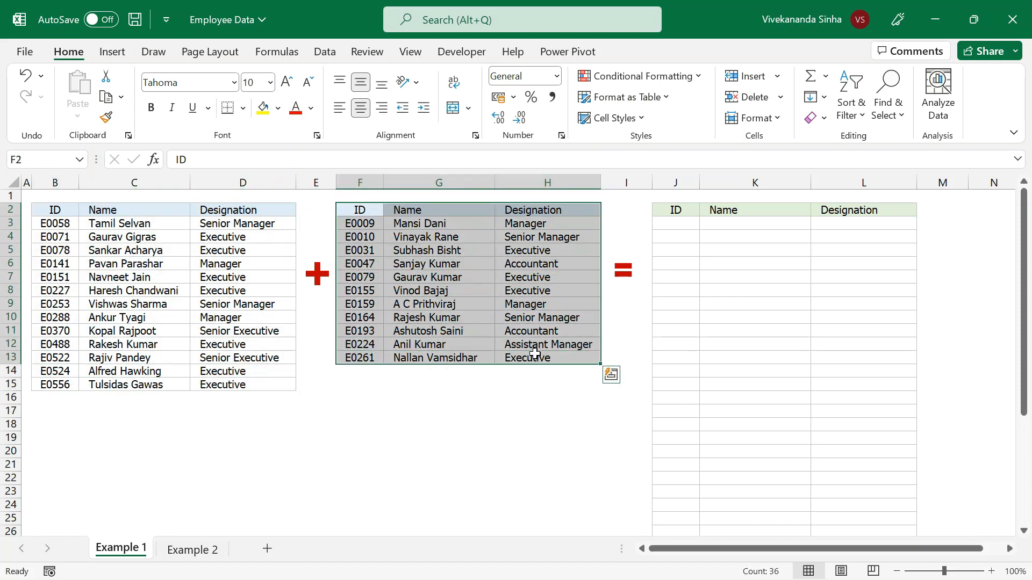
left_click(277, 303)
left_click(420, 279)
left_click_drag(679, 226, 862, 477)
left_click(845, 400)
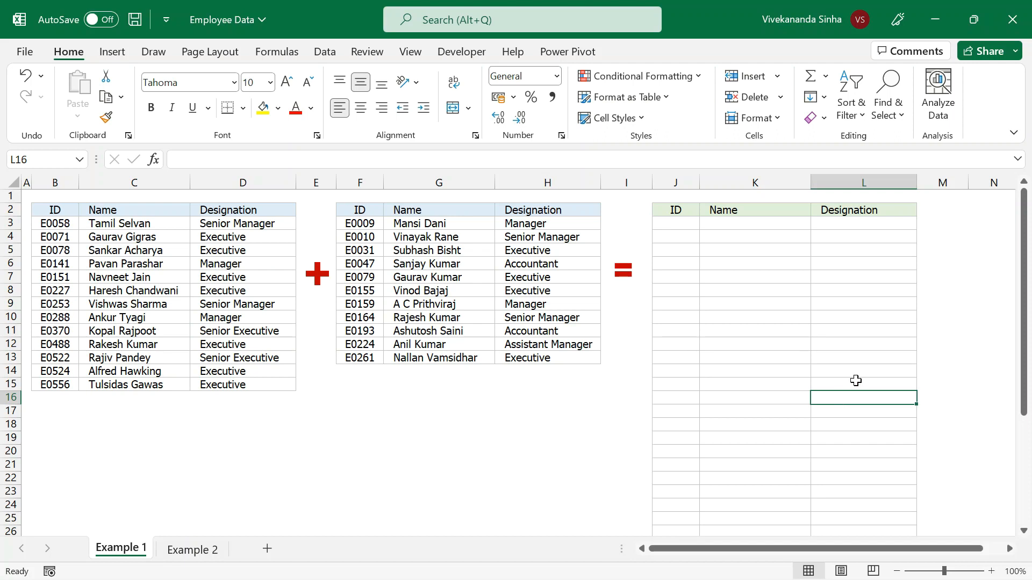
Enter the plain text VSTACK in cell J3, the first cell under the combined table's ID header
left_click(687, 235)
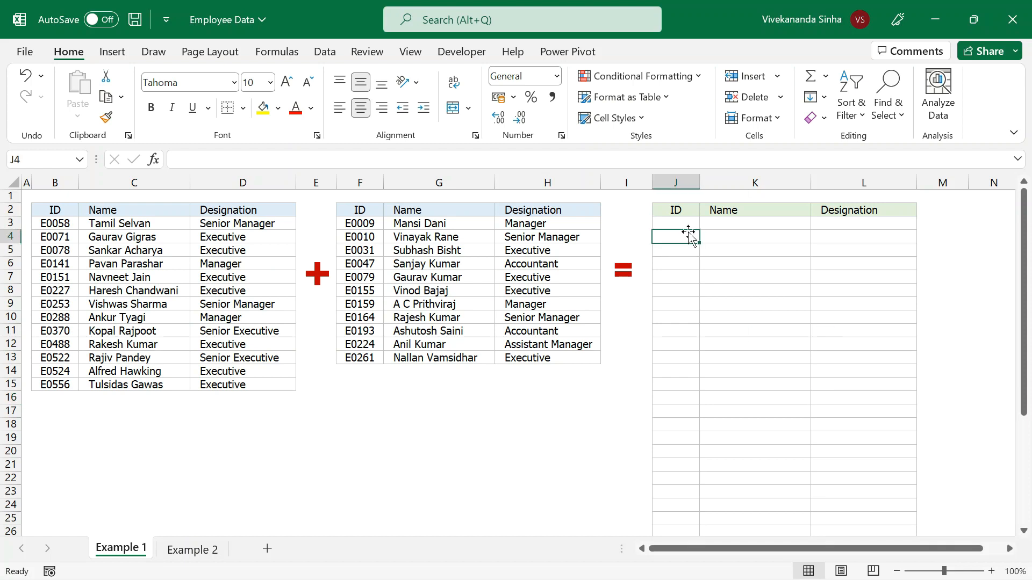
key("Up")
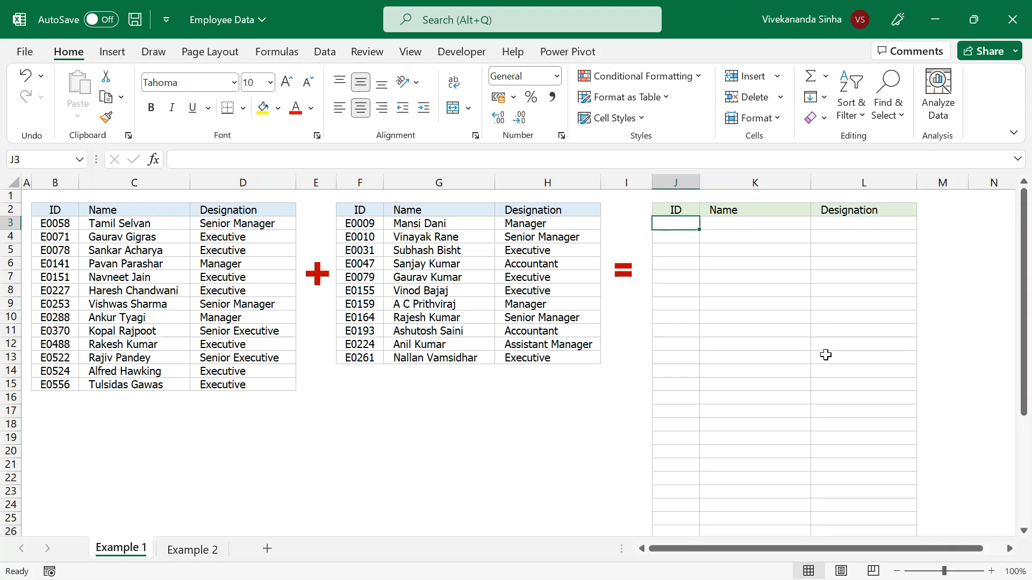
type("VSTACK")
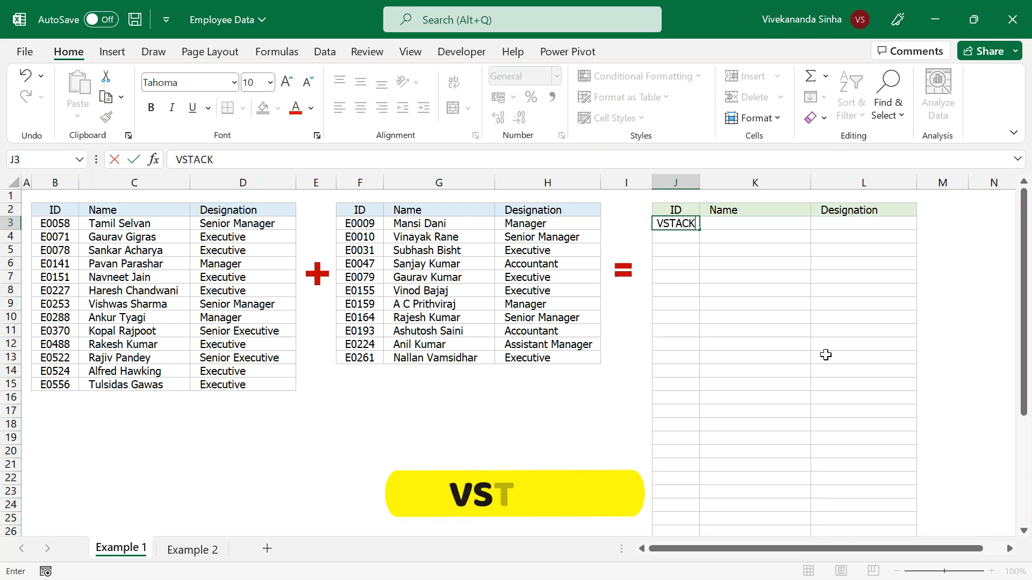
key("Return")
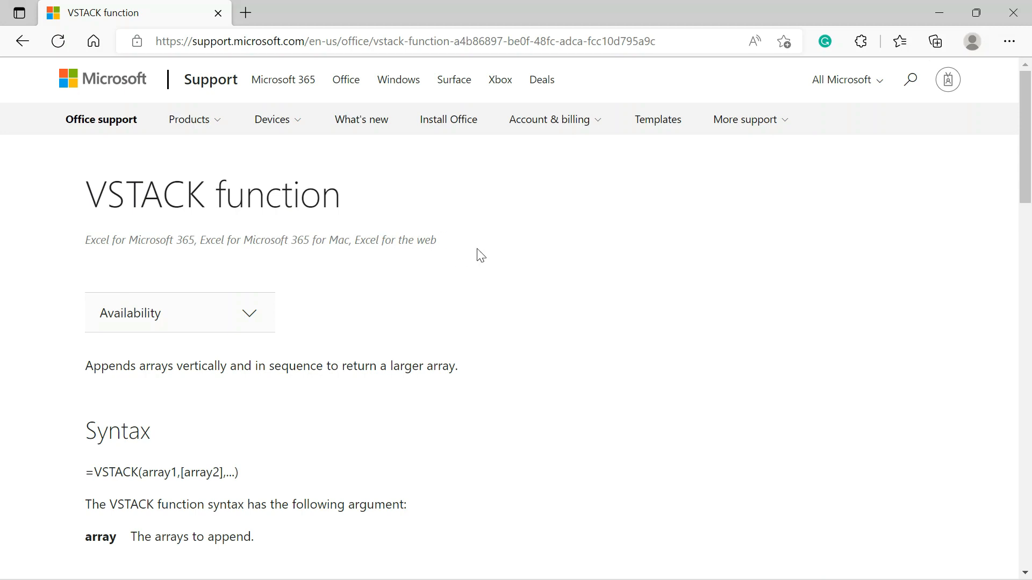
Expand the availability details on the VSTACK function support page in the browser
left_click(250, 319)
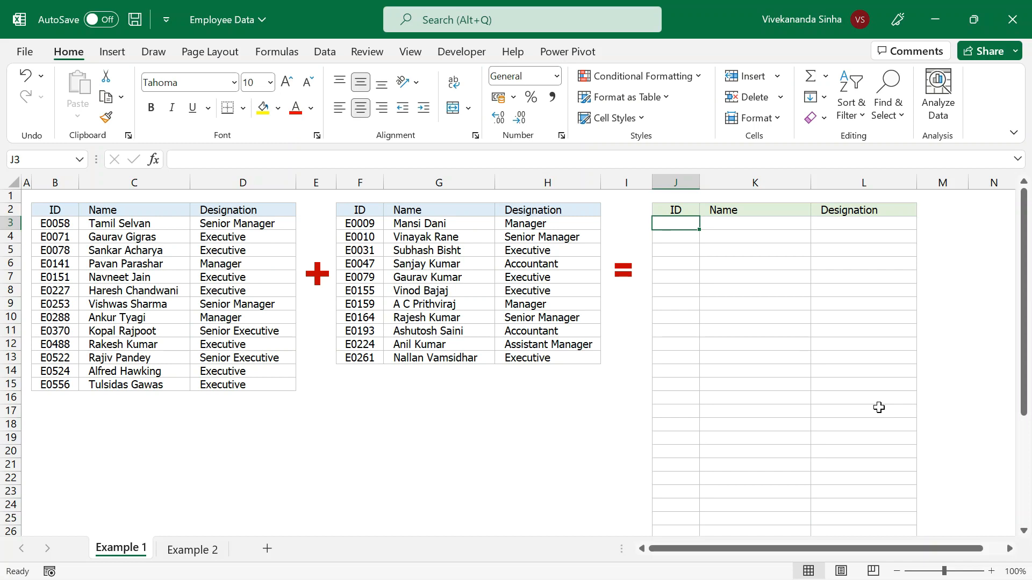
Enter =VSTACK(B3:D15,F3:H13) in cell J3 of the Example 1 sheet to stack both employee lists
type("=vst")
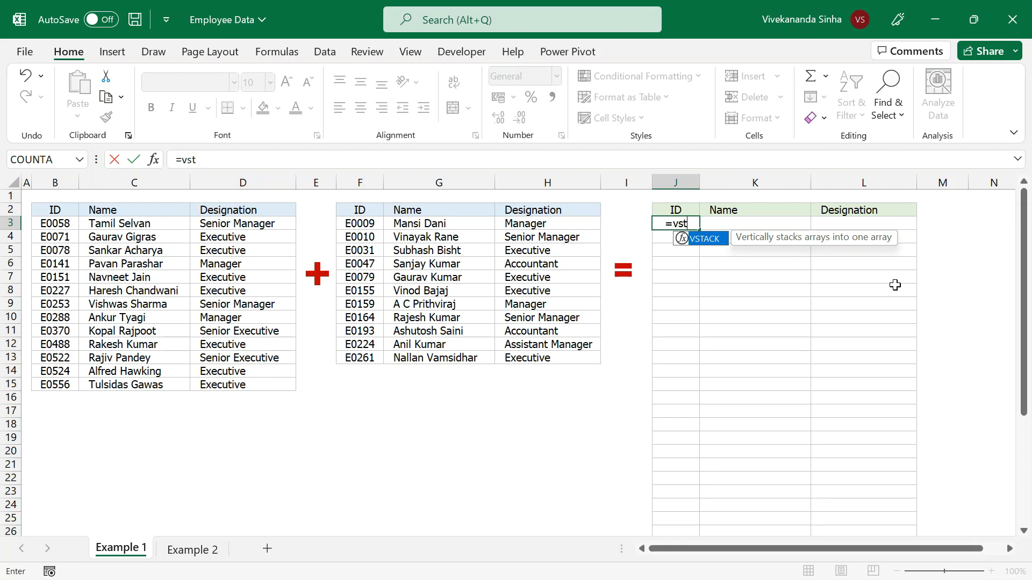
key("Tab")
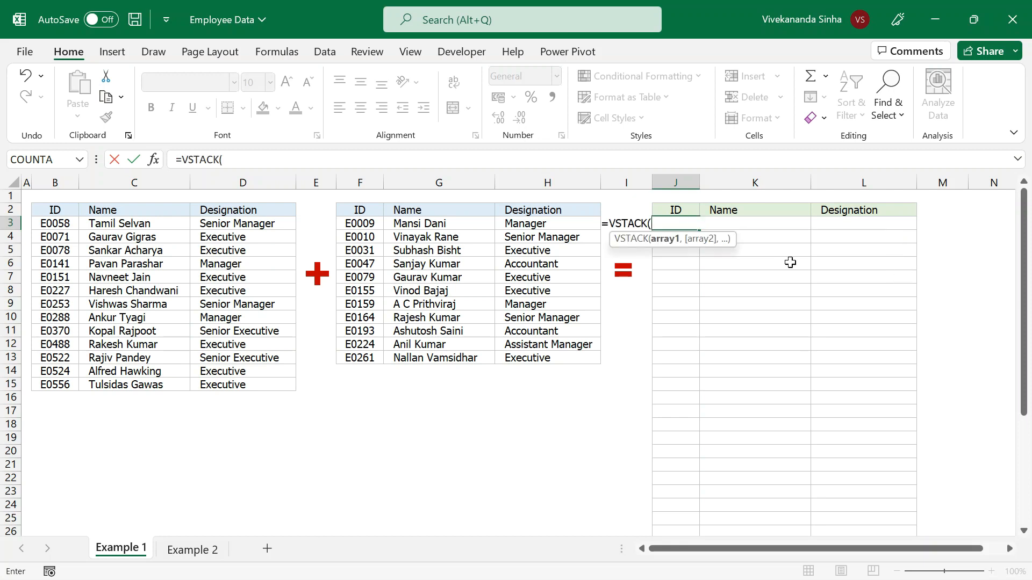
left_click_drag(57, 224, 242, 395)
type(",")
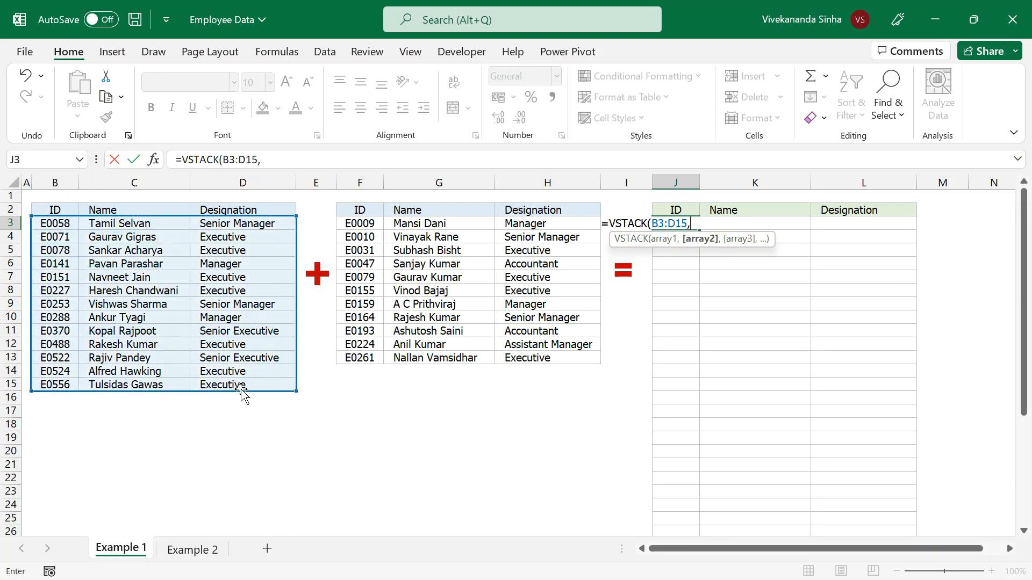
left_click(366, 224)
left_click_drag(367, 225, 547, 355)
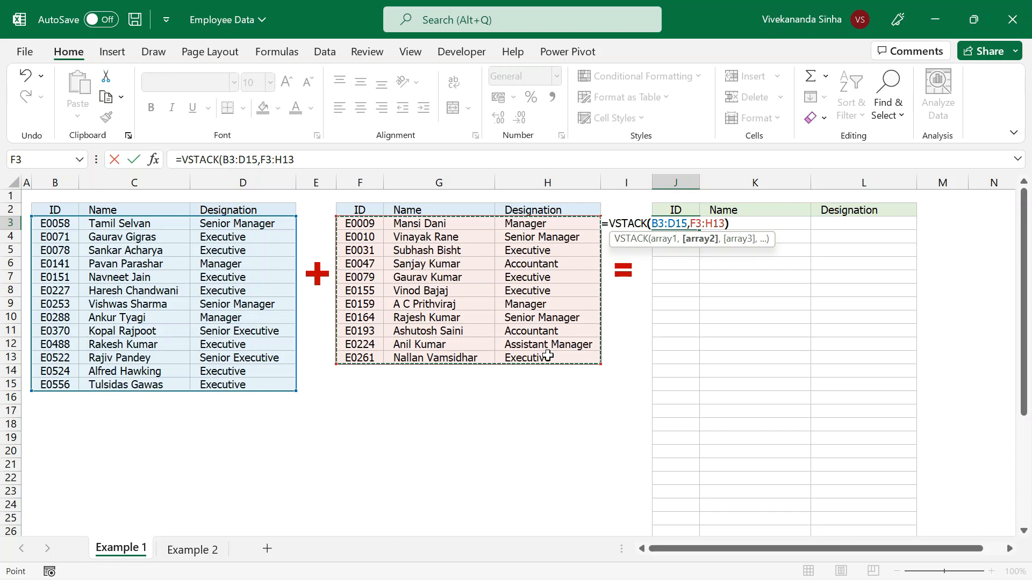
type(")")
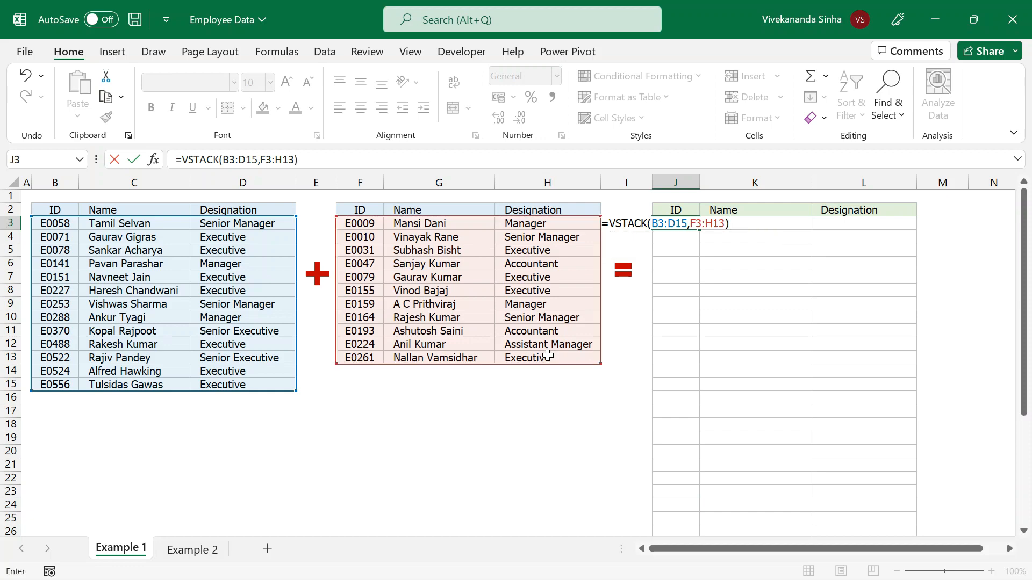
key("Return")
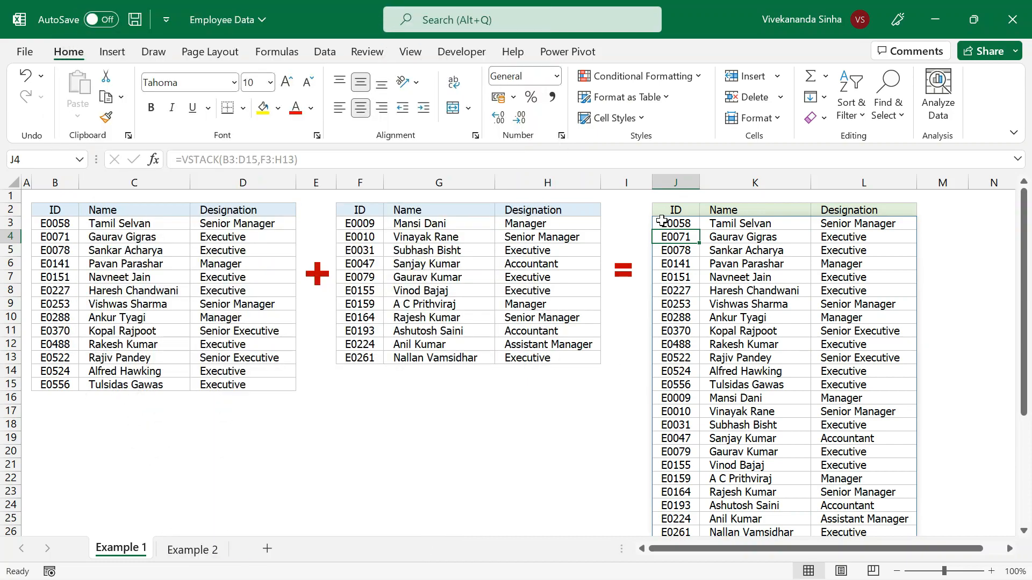
Examine the formula across cells J3 to J11 of the combined list's ID column
left_click(662, 222)
key("Down")
key("Down")
key("Down")
key("Down")
key("Down")
key("Down")
key("Down")
key("Down")
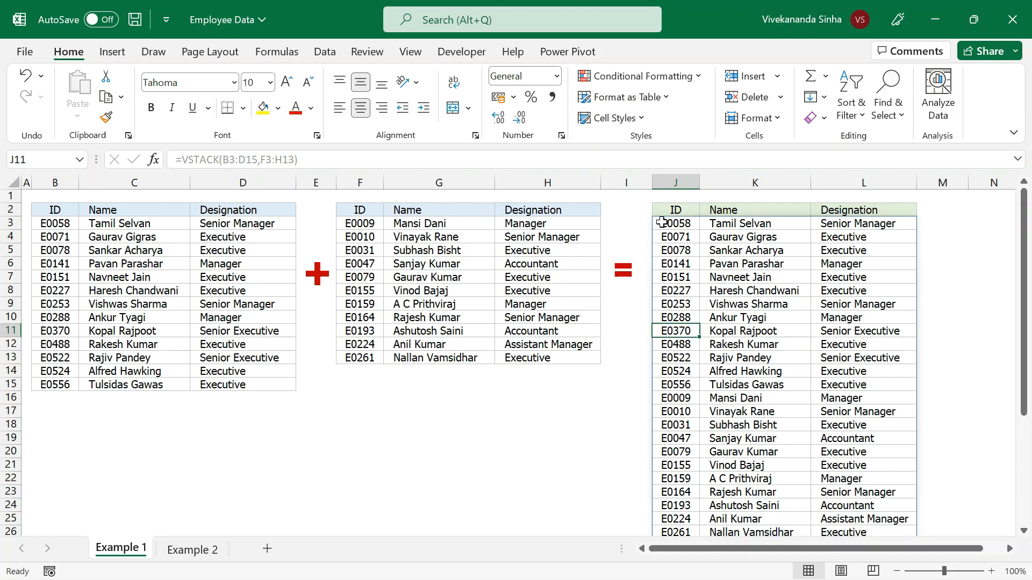
key("Up")
key("Up")
key("Up")
key("Up")
key("Up")
key("Up")
key("Up")
key("Up")
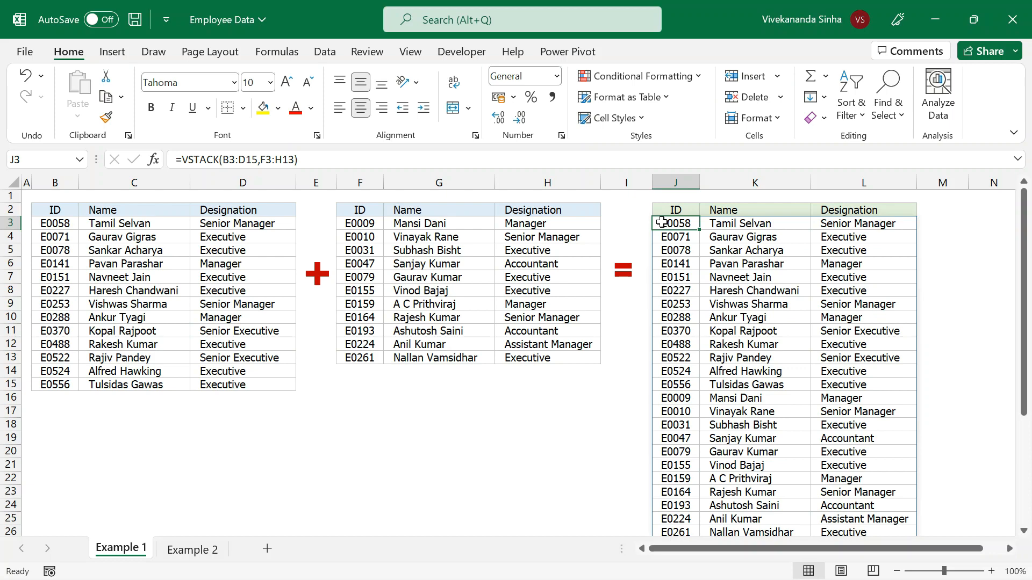
left_click_drag(662, 222, 679, 330)
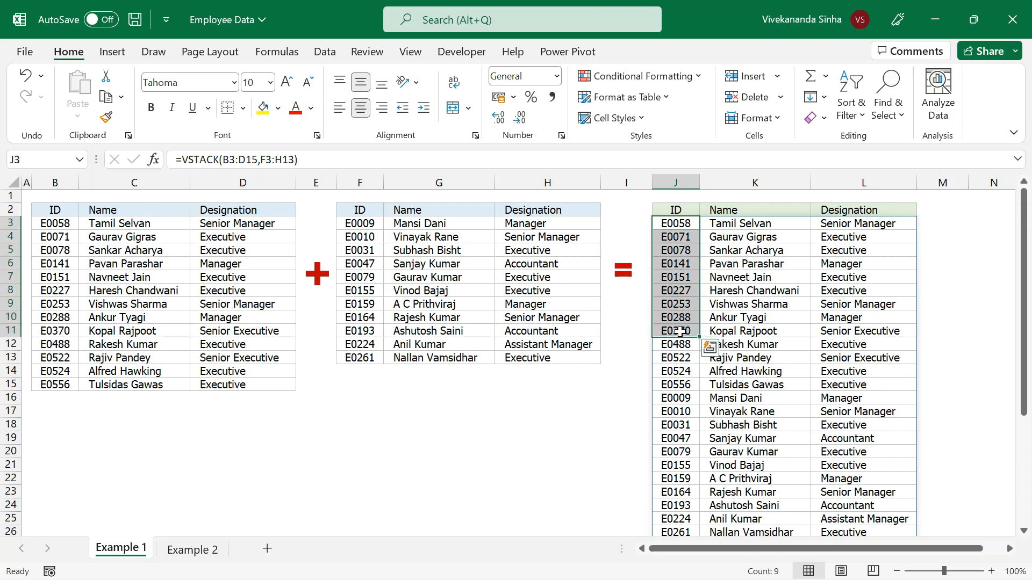
left_click(685, 226)
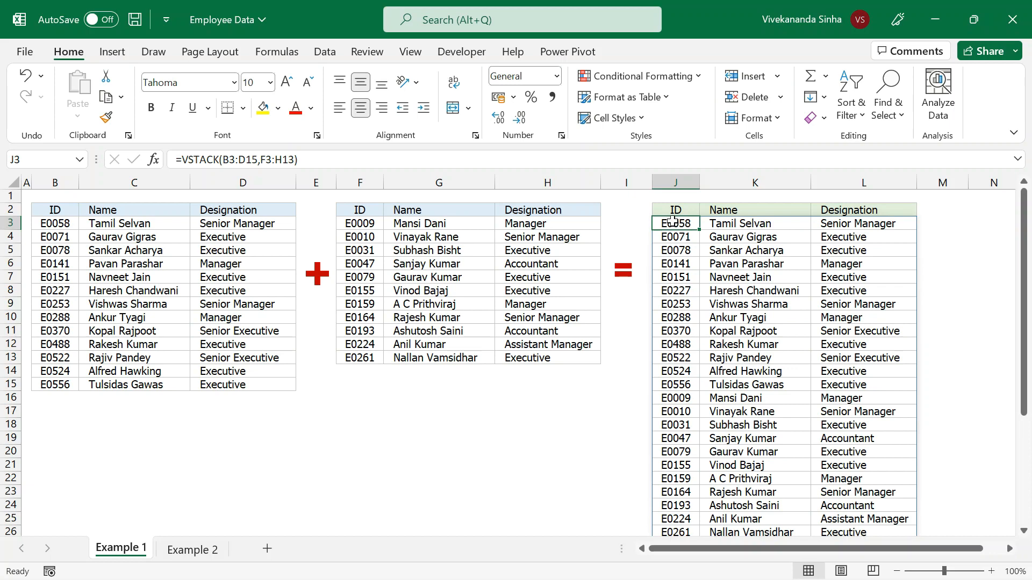
Wrap the J3 formula in SORT so it reads =SORT(VSTACK(B3:D15,F3:H13))
double_click(672, 220)
type("sort")
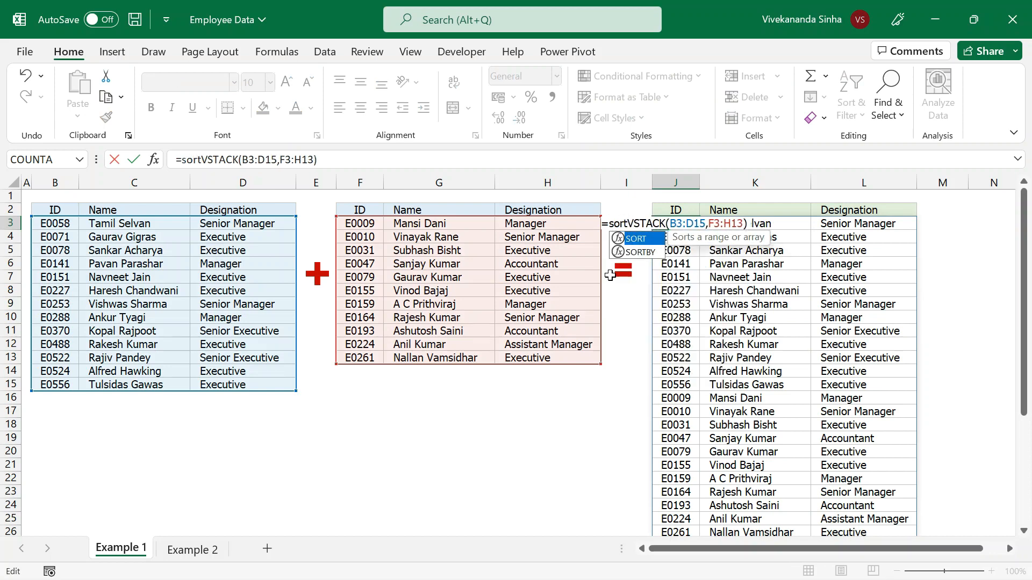
type("(")
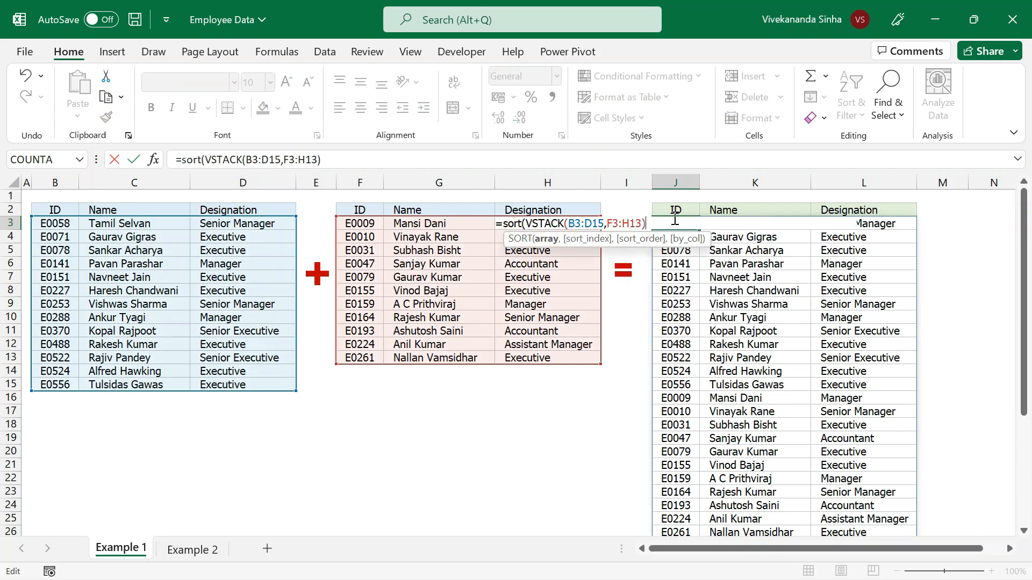
type(")")
key("Return")
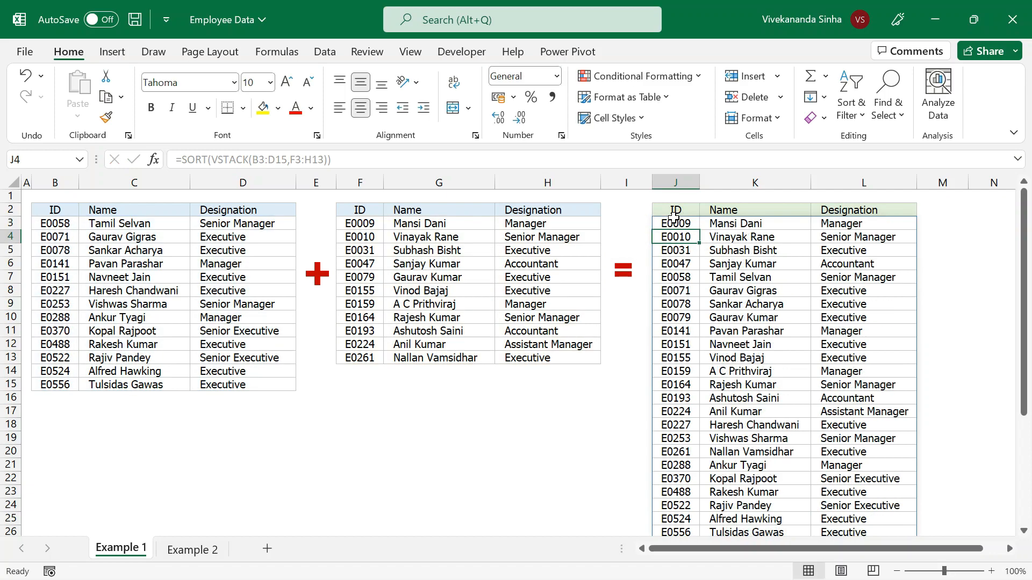
Check the order of the sorted IDs from cell J3 down to J8
left_click(673, 224)
key("Down")
key("Down")
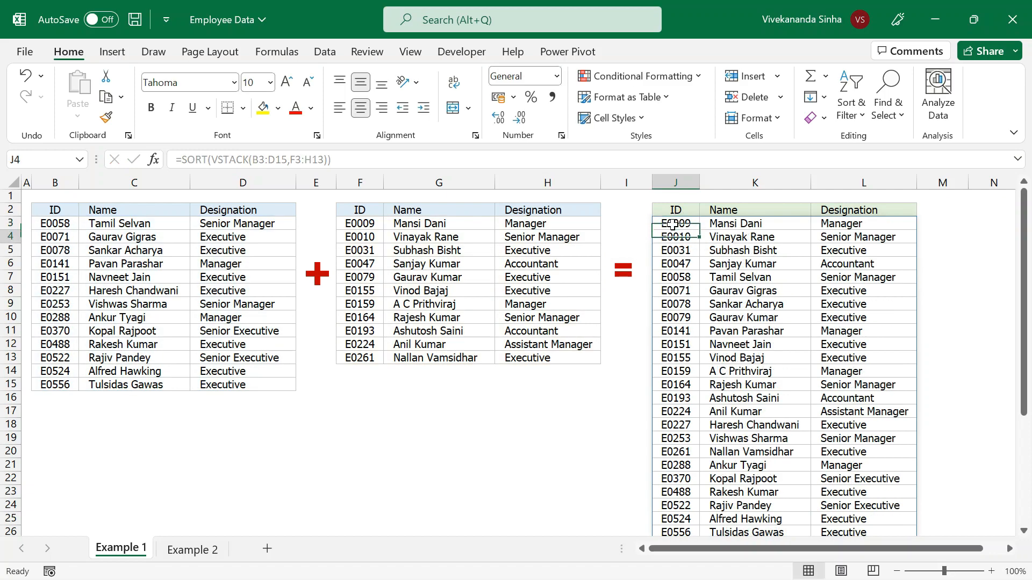
key("Down")
key("Down")
key("Down")
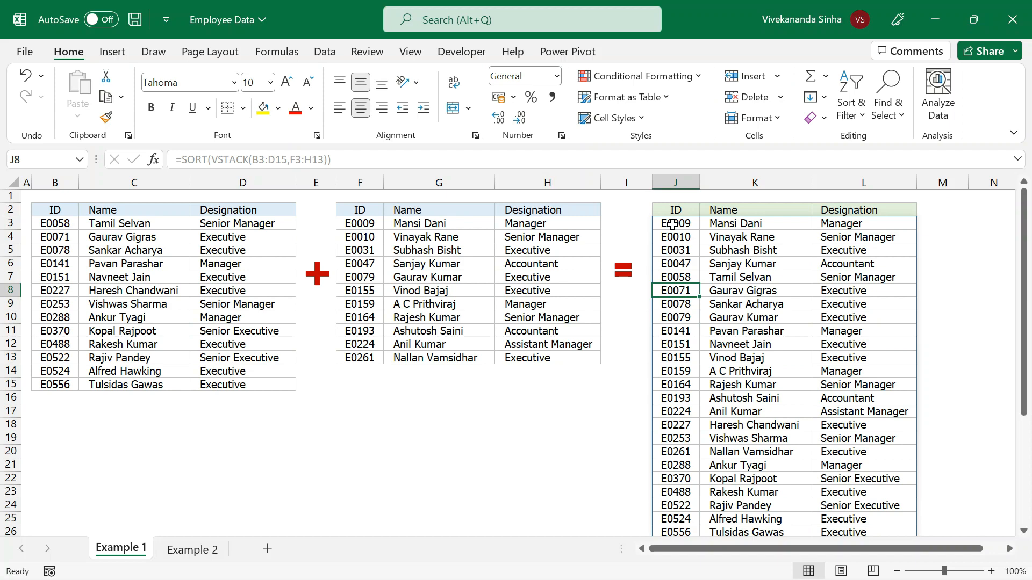
Open the Example 2 sheet and check the table names of the orange and blue employee tables
left_click(192, 550)
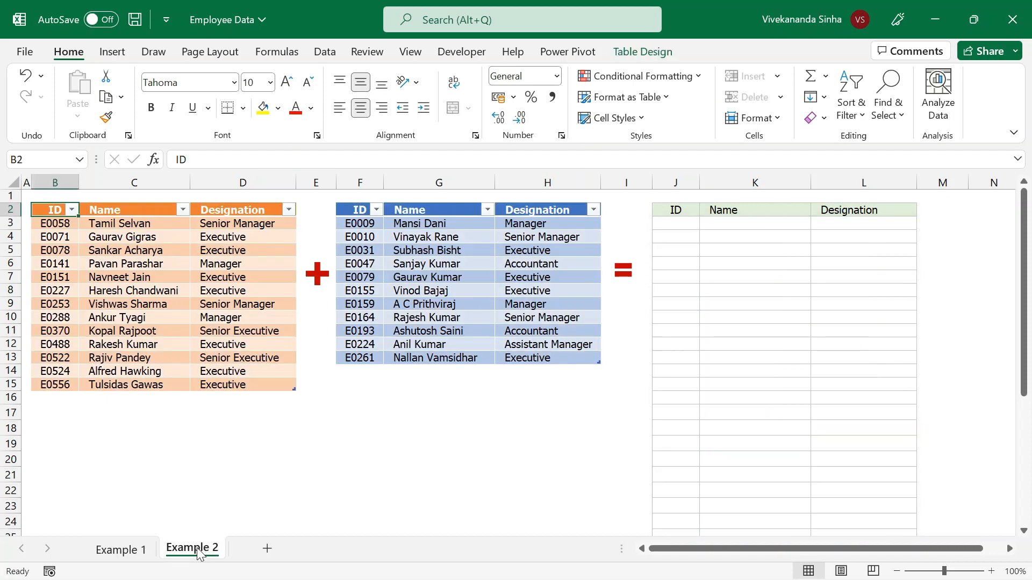
left_click(138, 277)
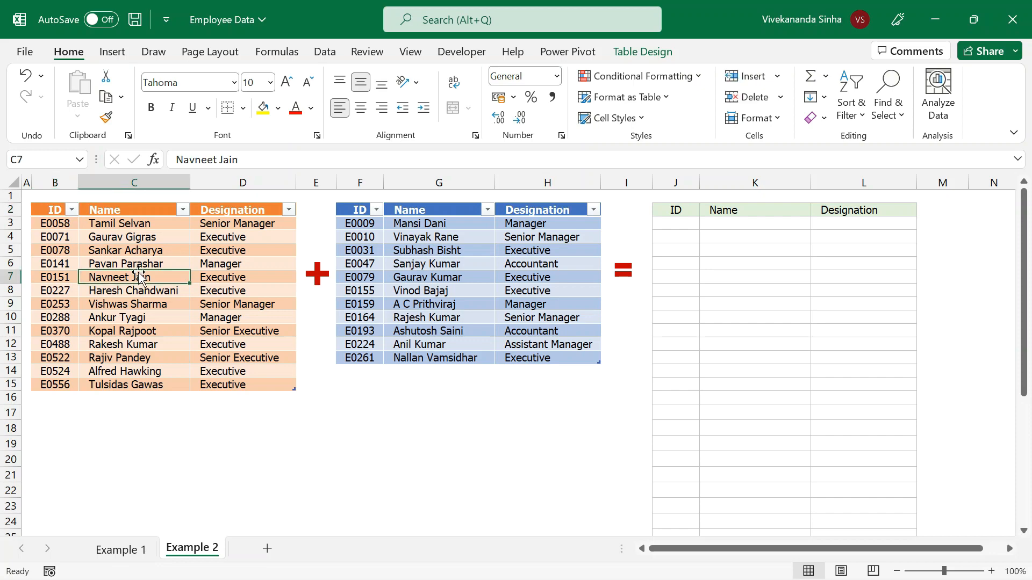
left_click(185, 235)
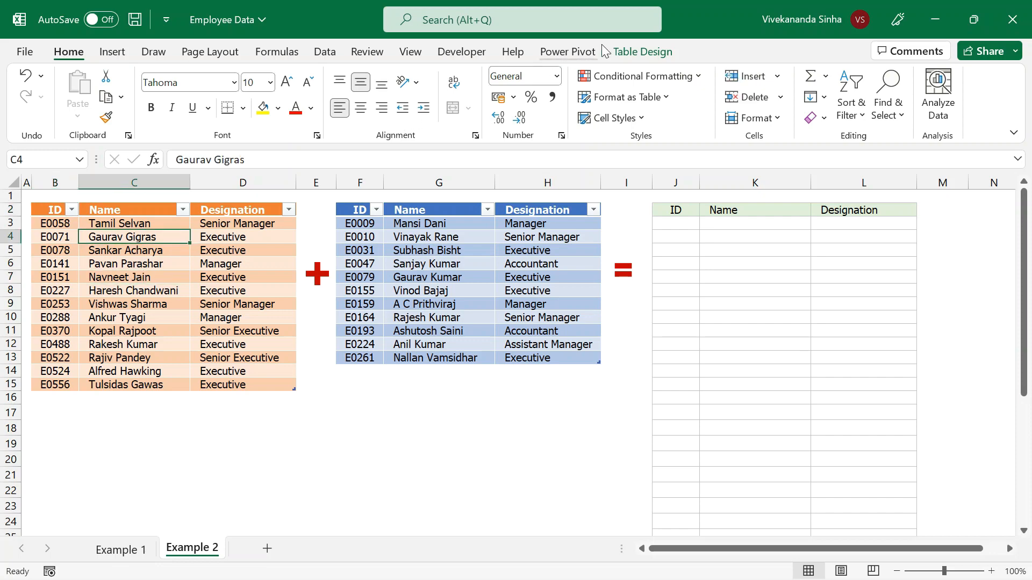
left_click(616, 54)
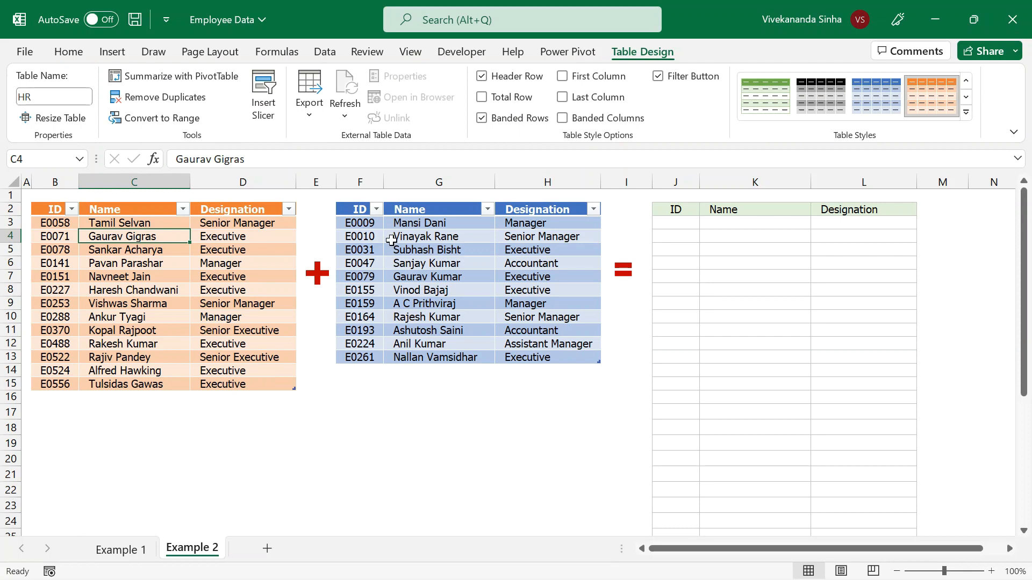
left_click(432, 252)
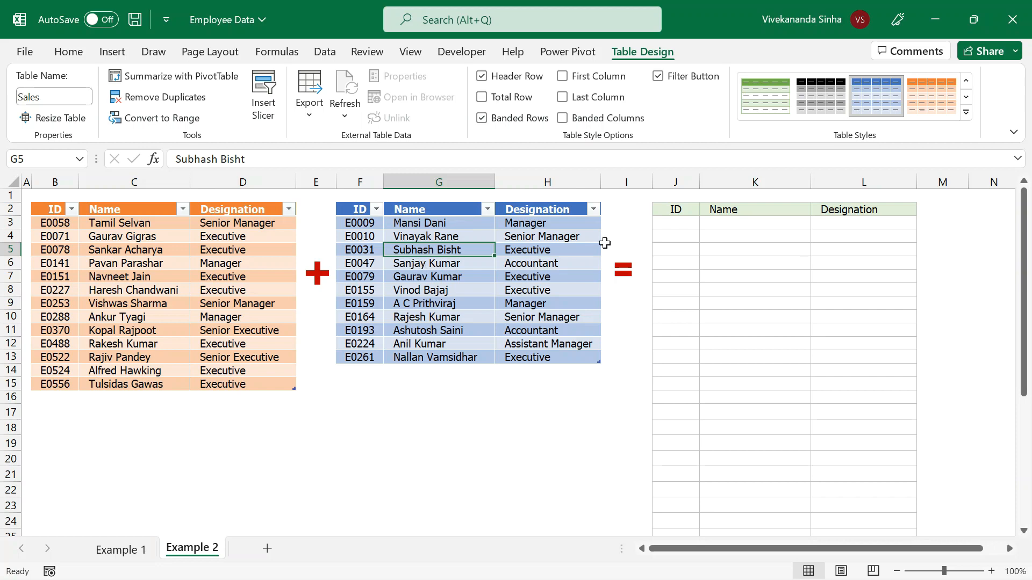
Begin a VSTACK formula in cell J3 with the HR and Sales tables as its two arrays
left_click(682, 224)
type("=vst")
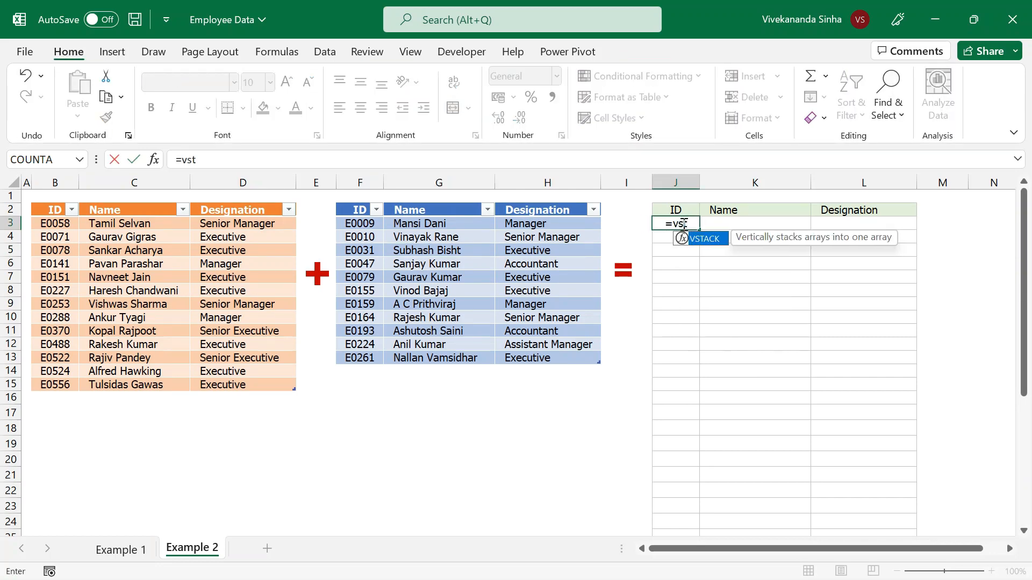
key("Tab")
left_click_drag(65, 225, 247, 383)
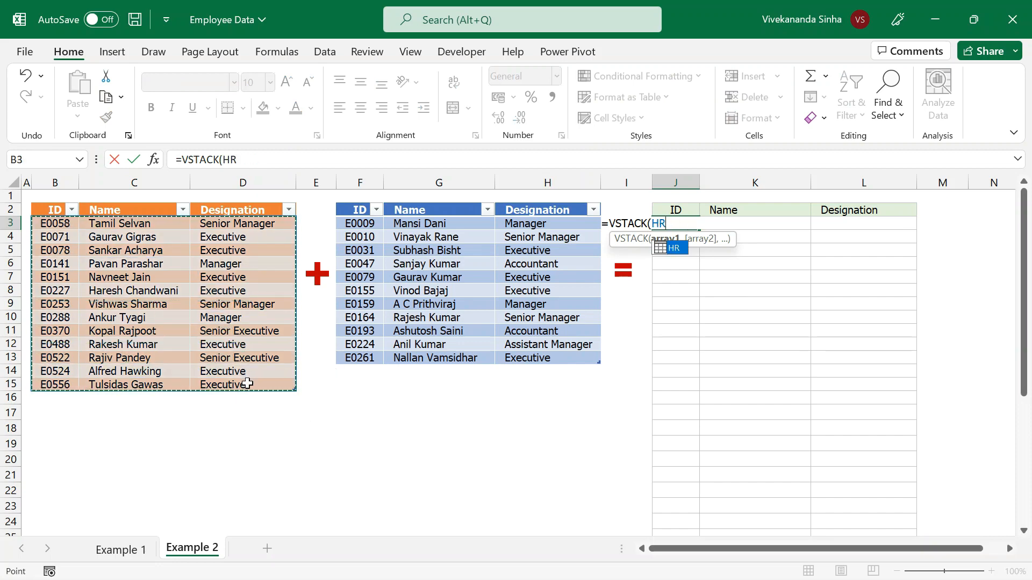
type(",")
left_click_drag(359, 225, 526, 357)
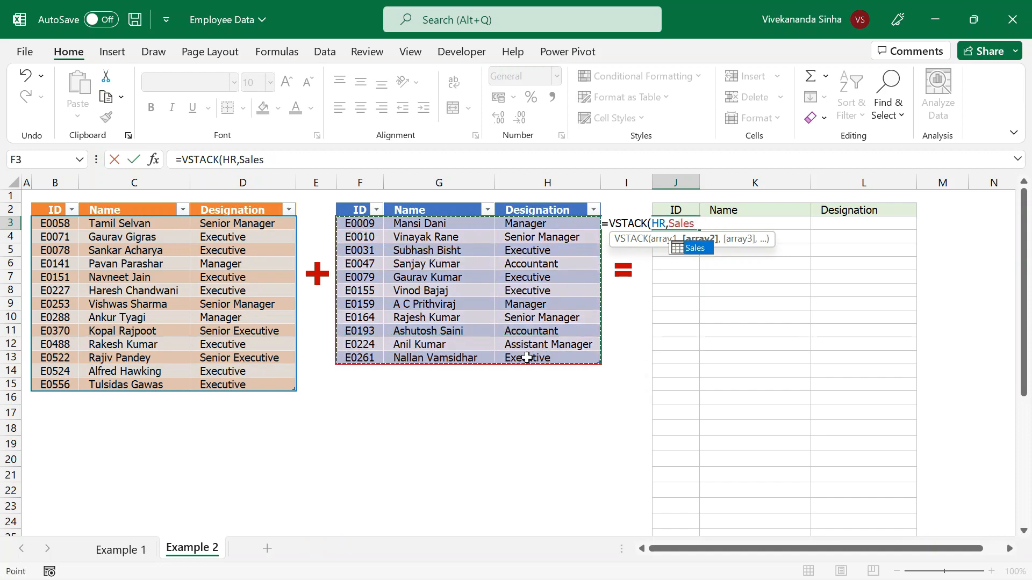
Try extra array separators after Sales in the VSTACK formula, and remove them again
type(",")
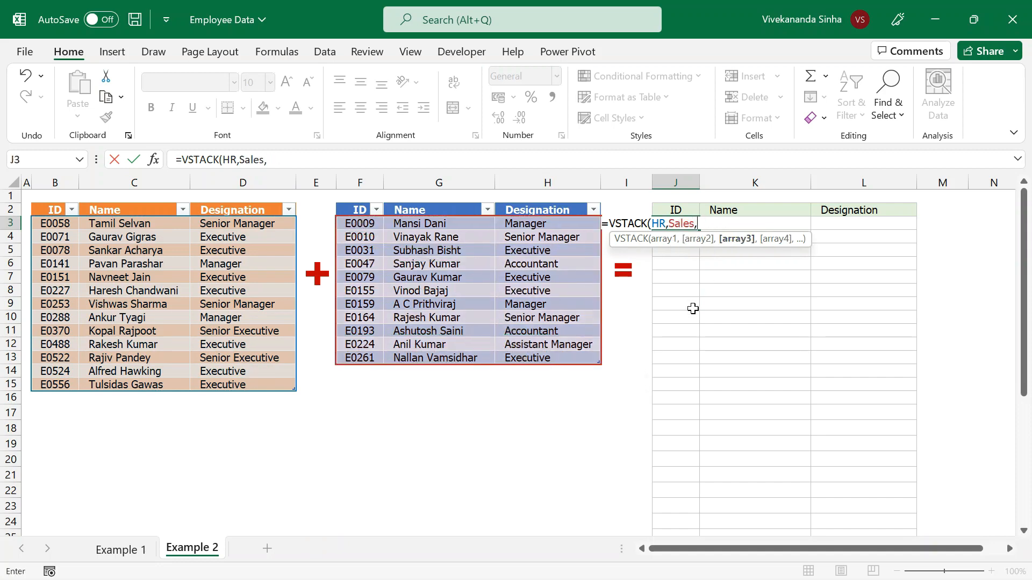
type(",,,,")
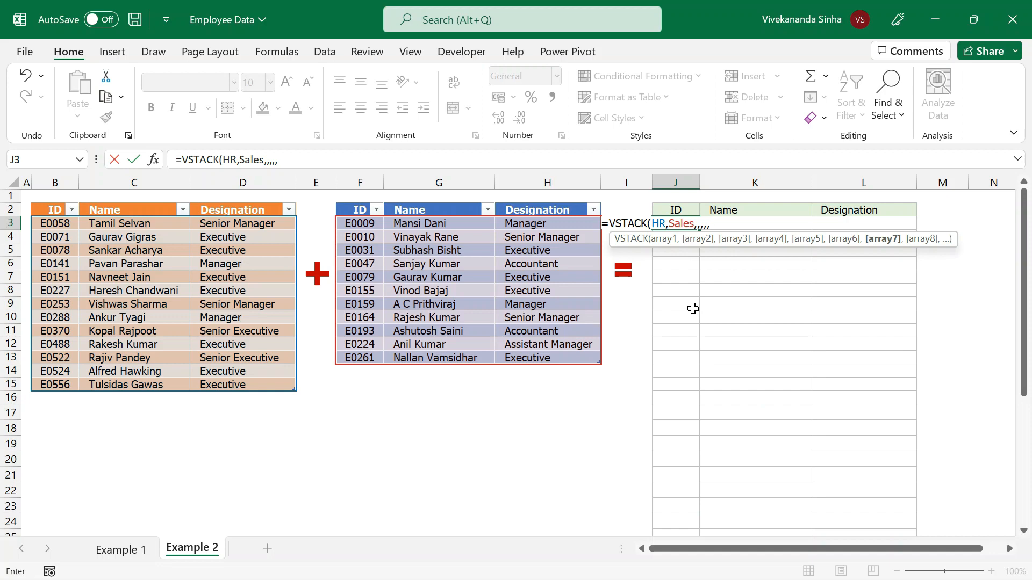
key("BackSpace")
key("BackSpace")
key("BackSpace")
key("BackSpace")
key("BackSpace")
Complete the formula in cell J3 as =VSTACK(HR,Sales)
type(")")
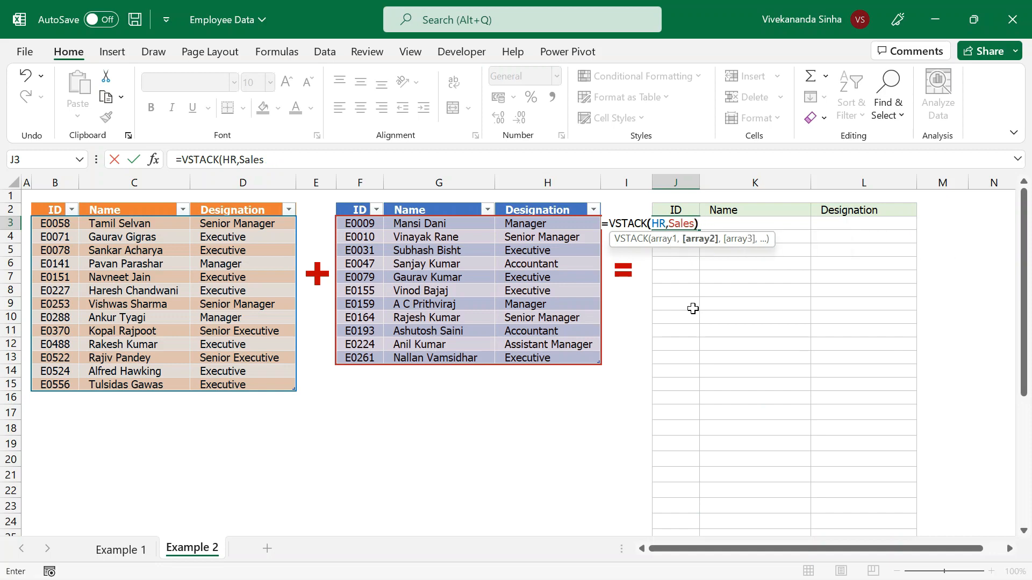
key("Return")
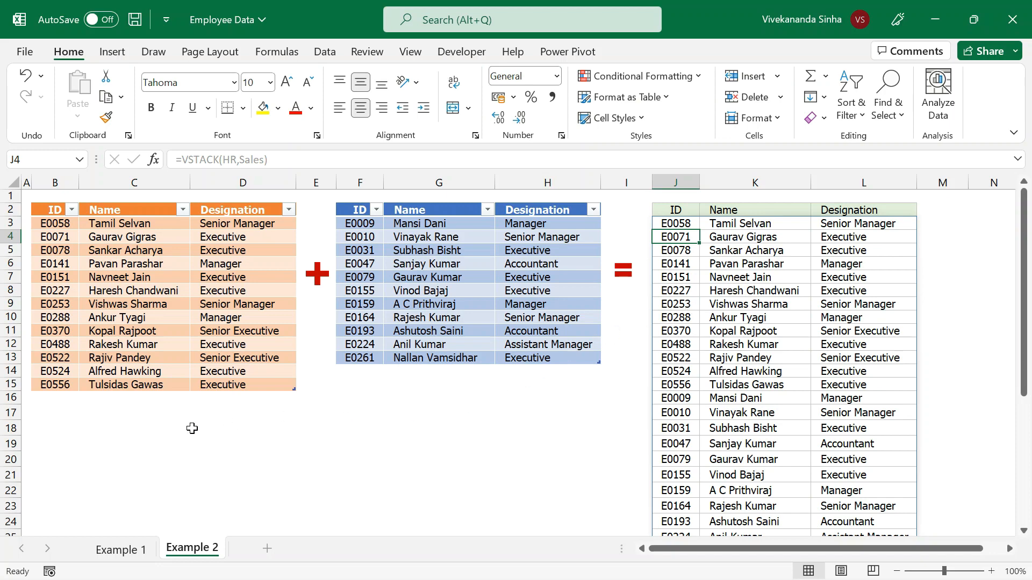
Add a new employee row directly below the orange HR table, entering an employee ID, the full name and the designation Learner
left_click(65, 400)
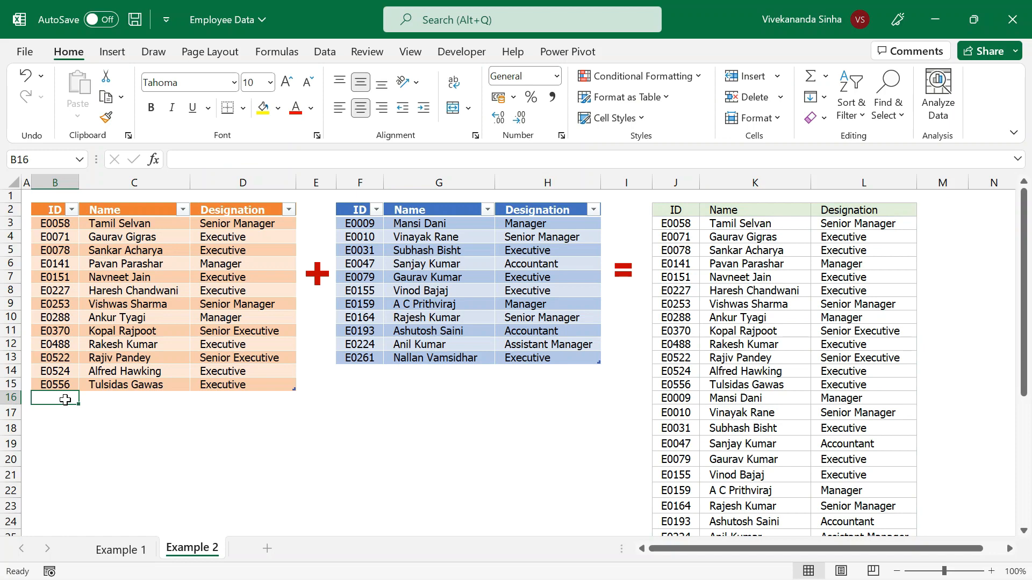
type("E00")
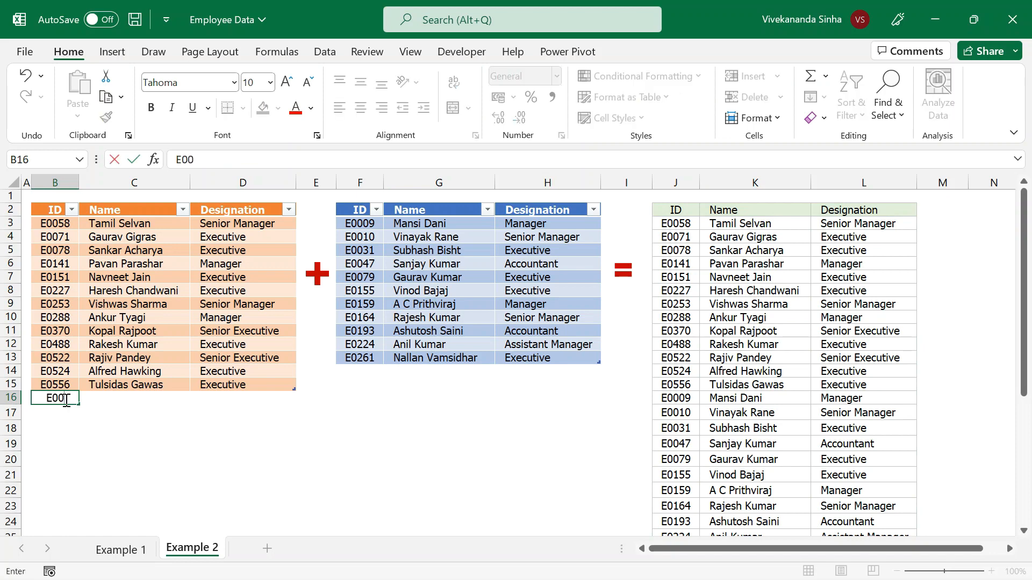
type("77")
key("Tab")
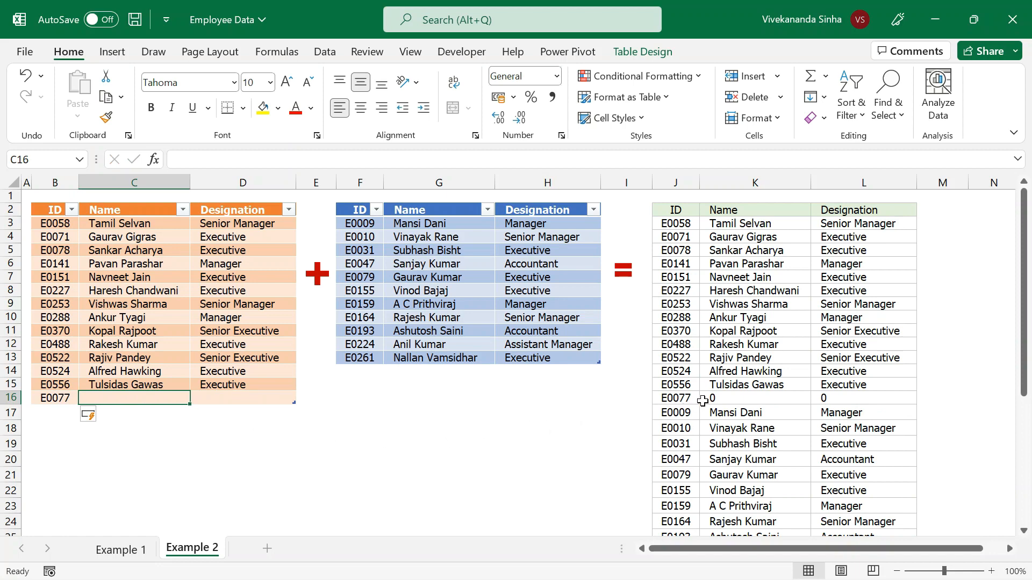
type("Vivekananda Sinha")
key("ctrl+Return")
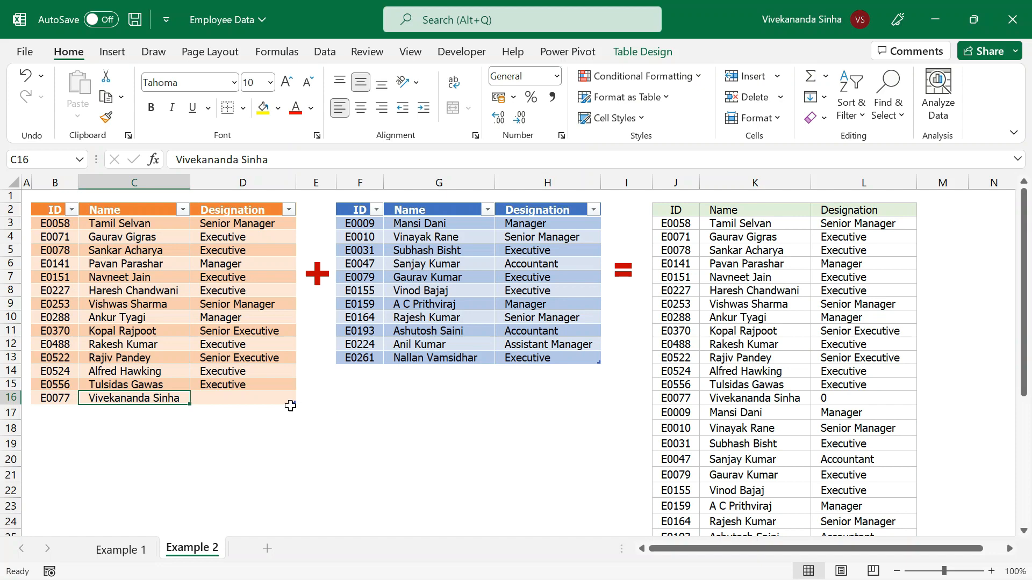
left_click(261, 401)
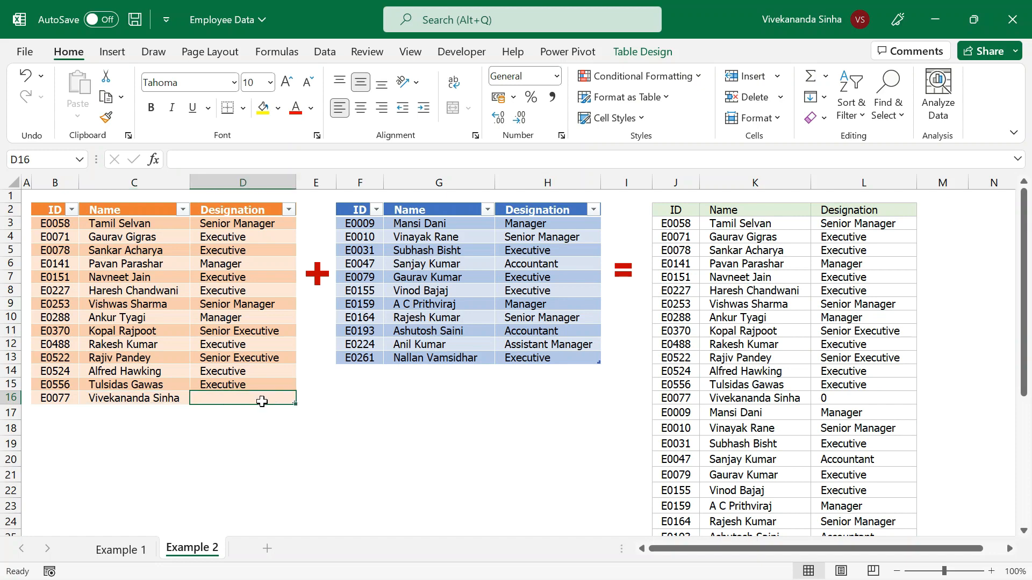
type("Learner")
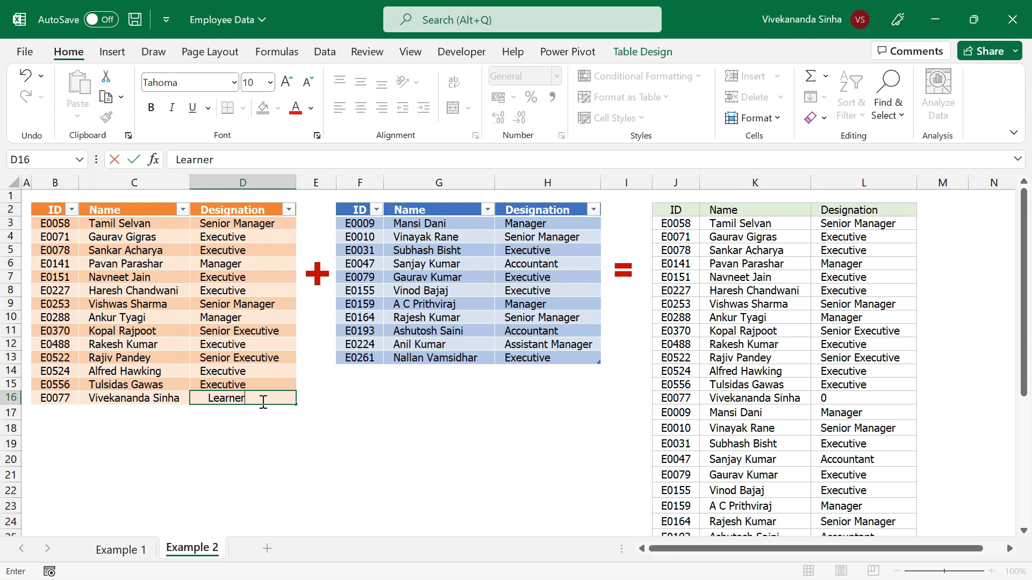
key("ctrl+Return")
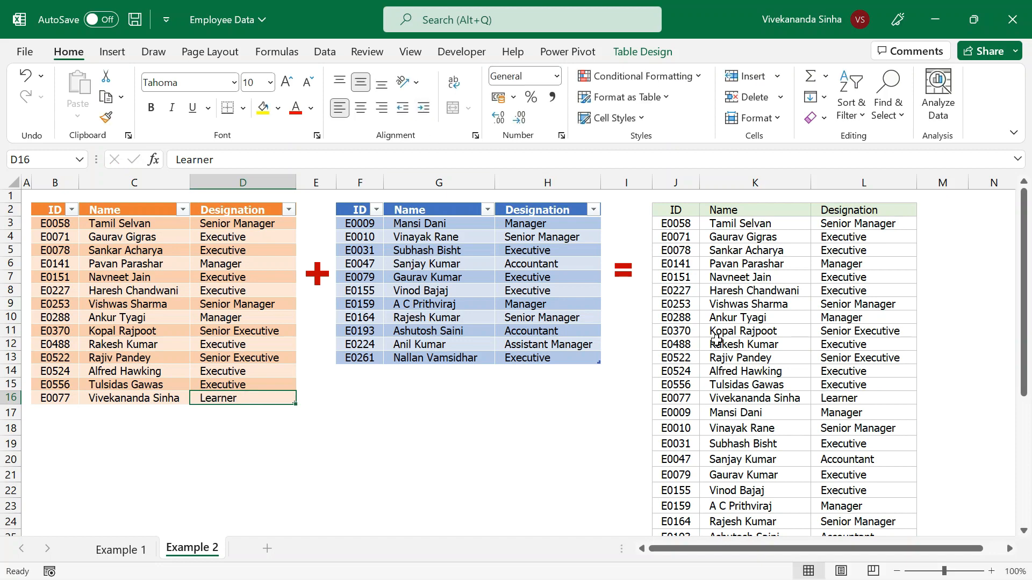
Check the new employee's row in the combined VSTACK list, and review the two source tables alongside it
left_click_drag(677, 399, 830, 397)
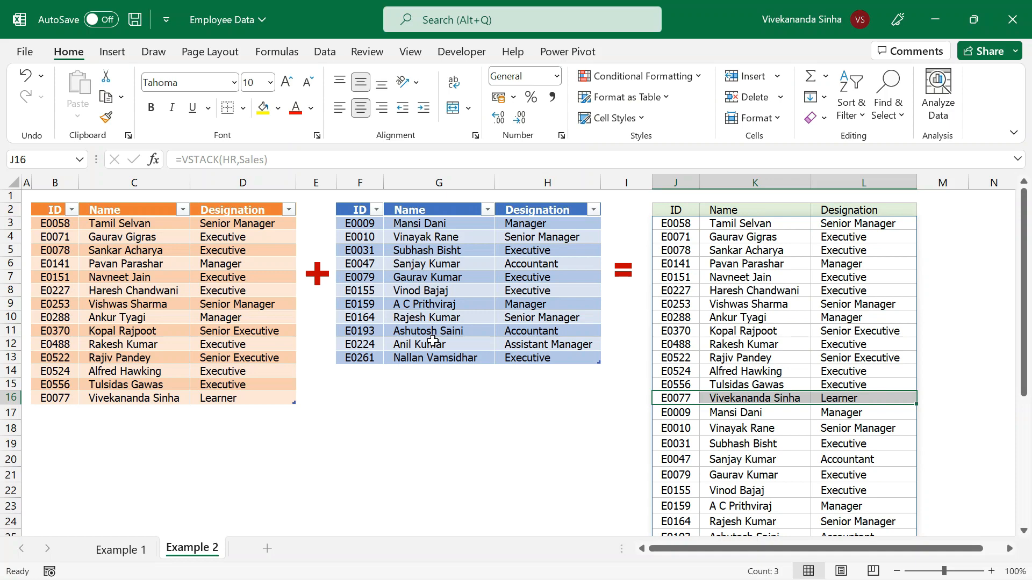
left_click(202, 263)
left_click(445, 250)
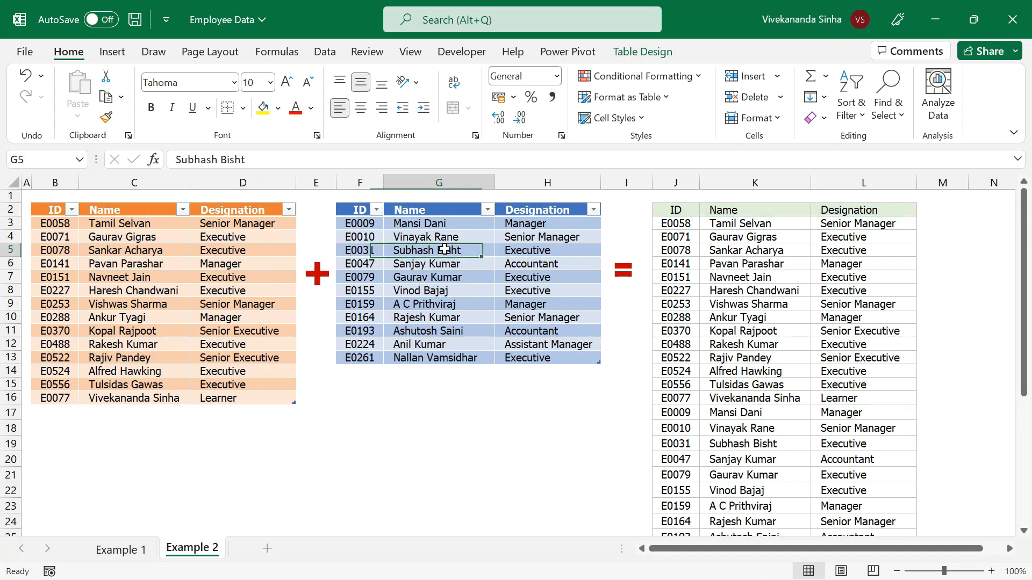
left_click(666, 255)
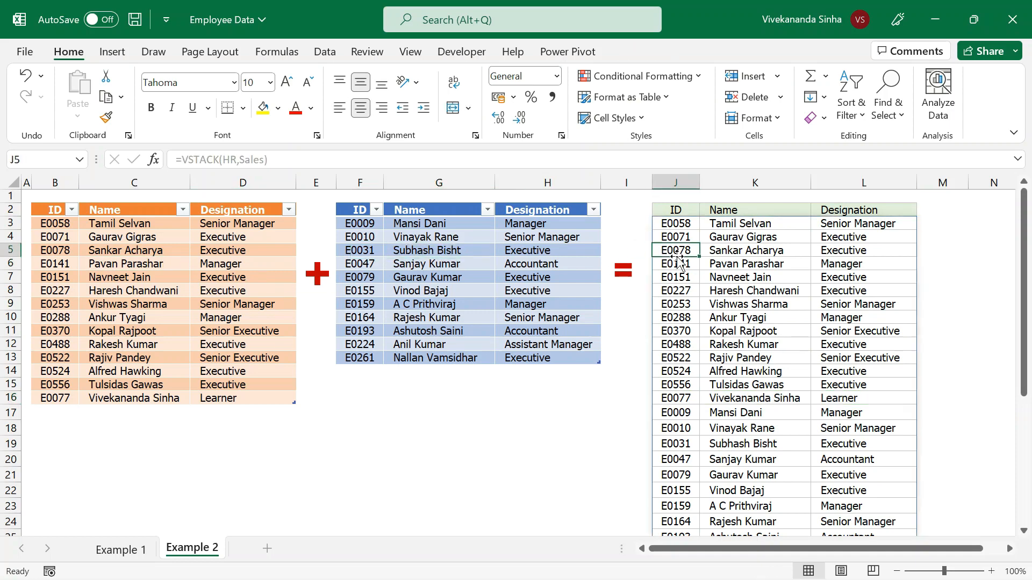